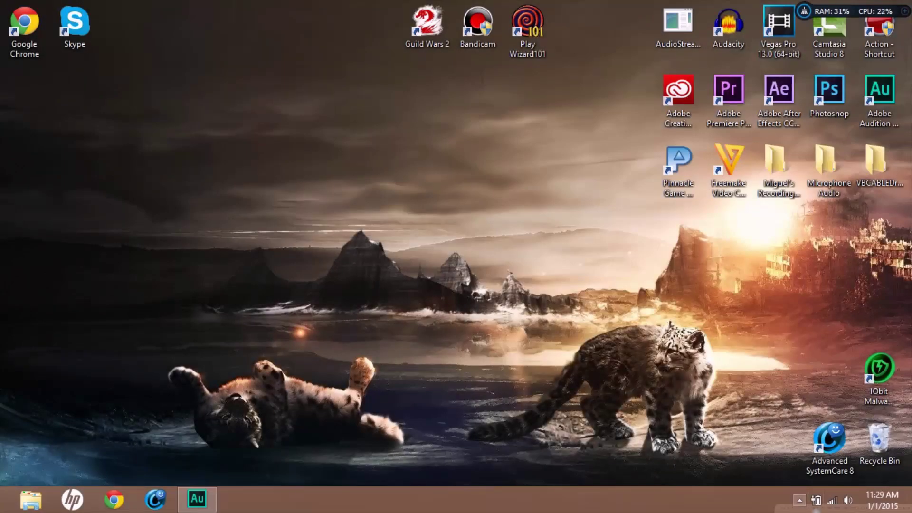
- Show and then hide the hidden notification area icons
click(800, 500)
click(799, 500)
click(799, 500)
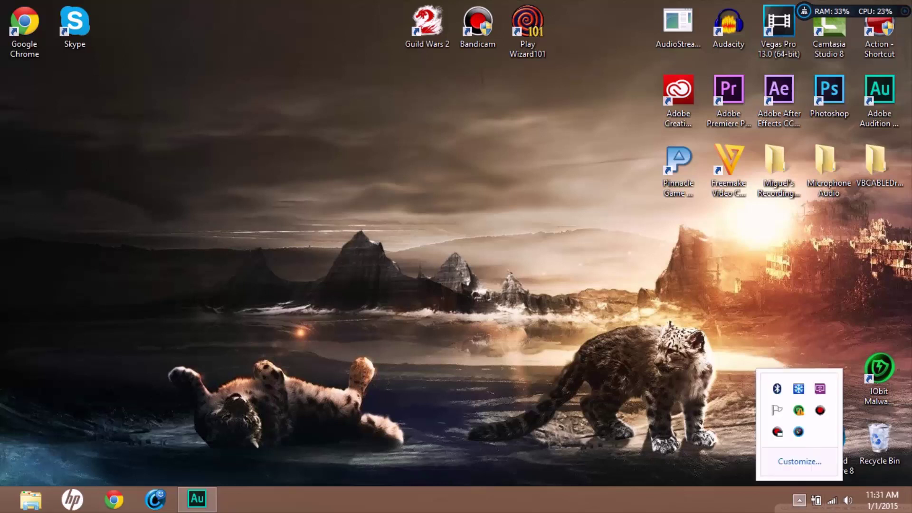
click(799, 500)
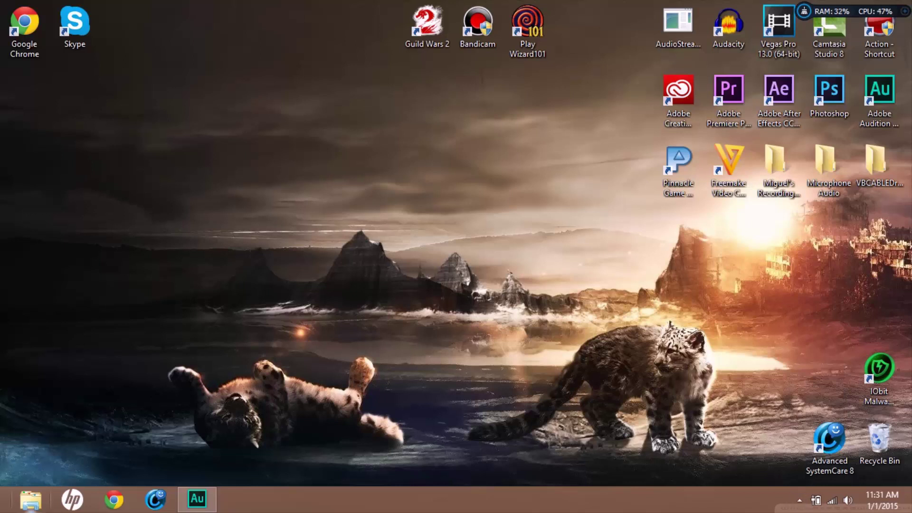
- Open File Explorer on Libraries and go to Control Panel through the address bar ('contr')
click(31, 500)
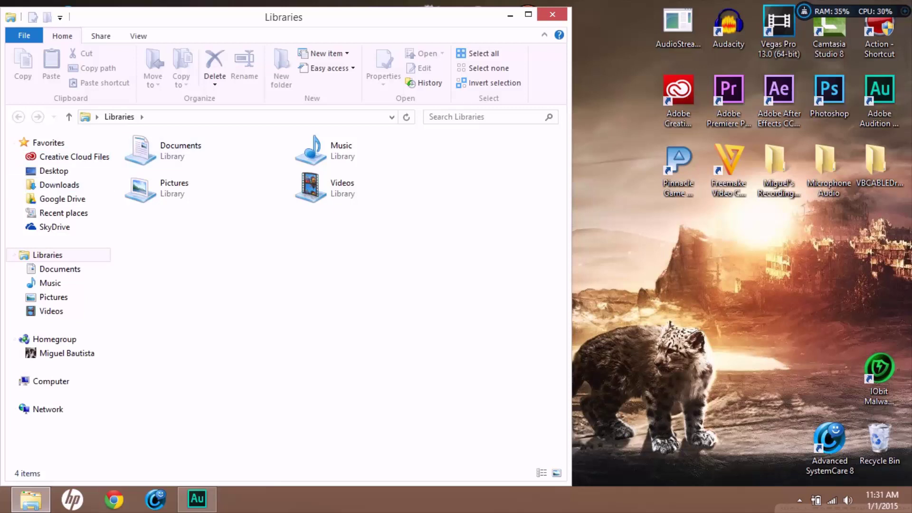
key(alt+d)
text(contr)
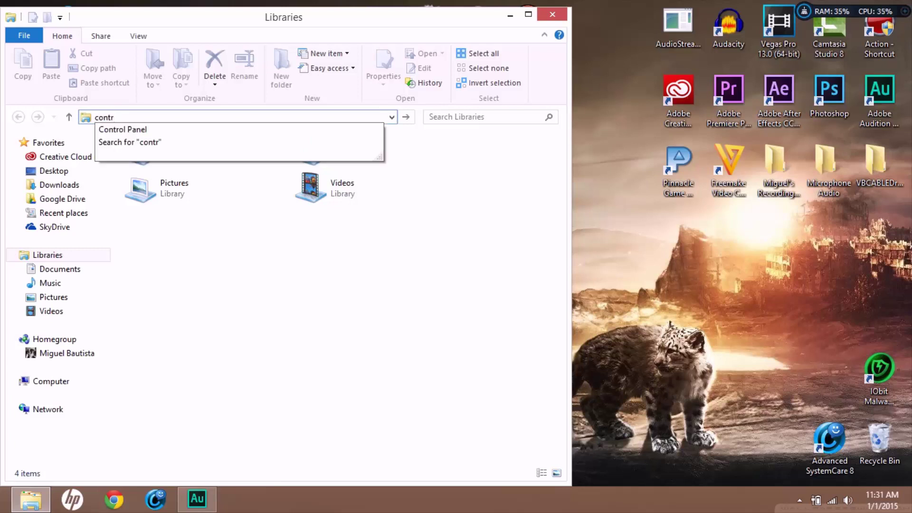
key(Down)
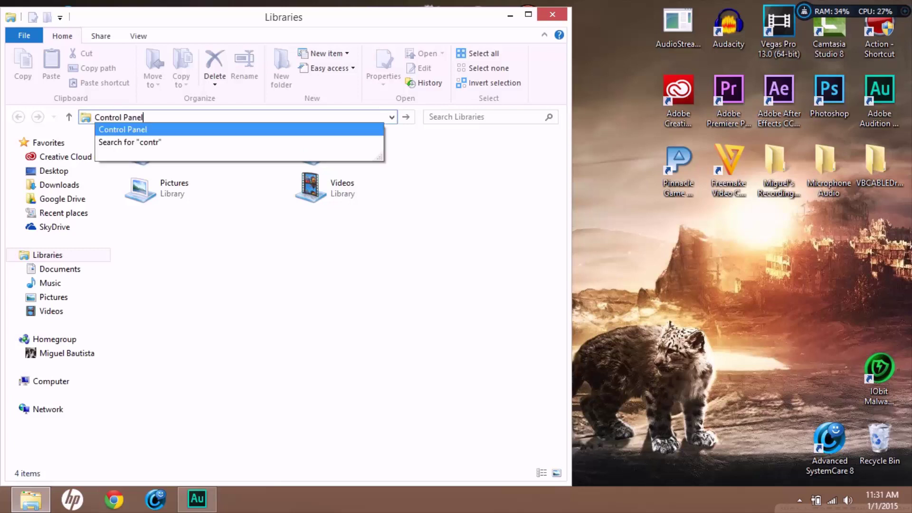
key(Return)
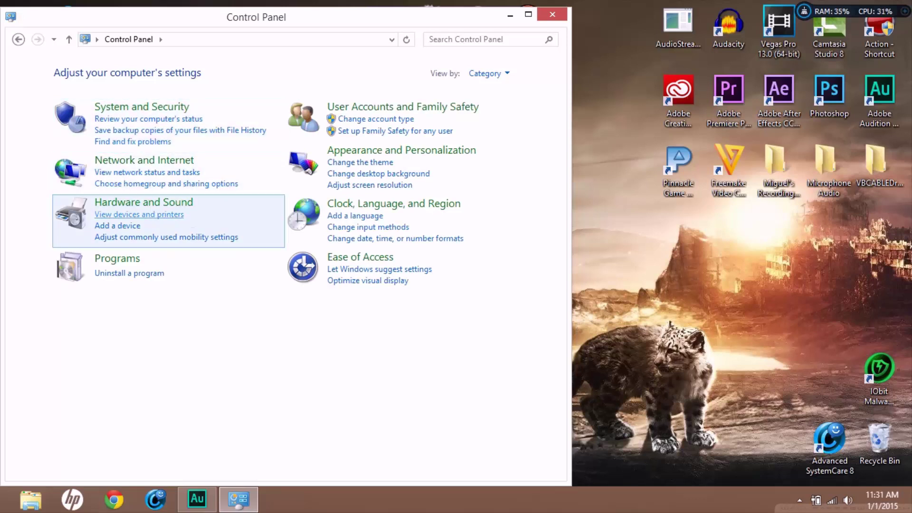
- Open Devices and Printers, select the Blue Snowball device, then return to Control Panel
click(138, 214)
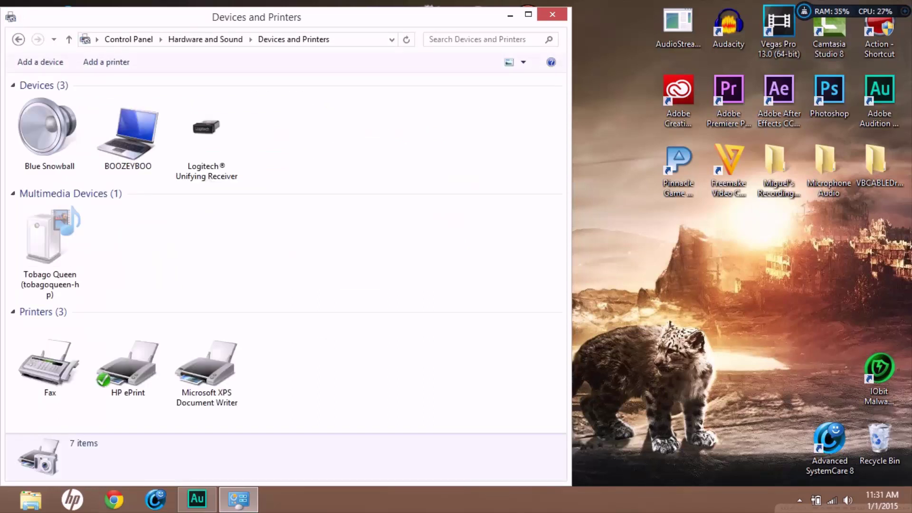
click(49, 133)
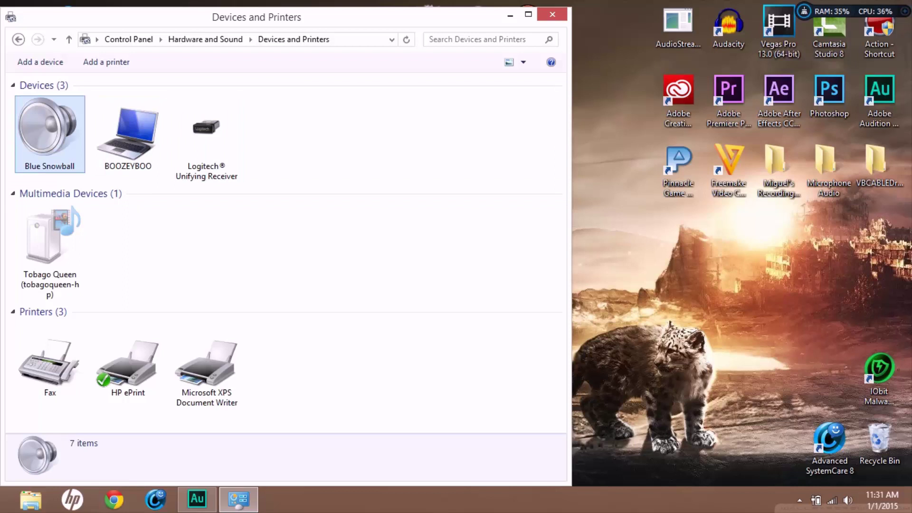
click(18, 39)
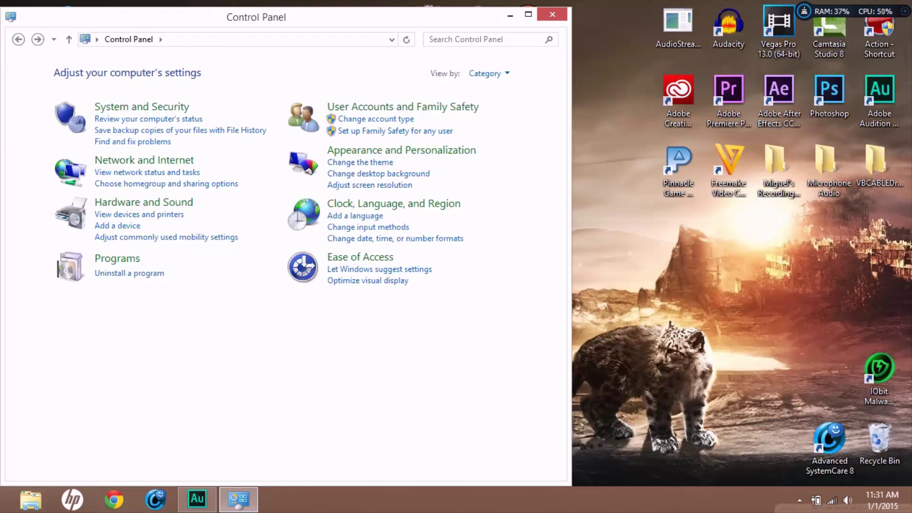
key(alt+d)
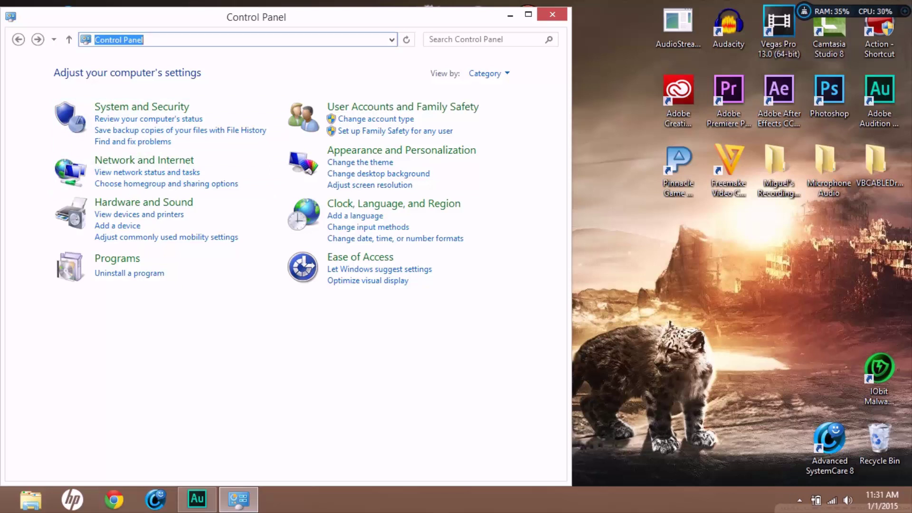
- Reopen Devices and Printers, check the Pro Ex controller's options, then close the window
click(140, 215)
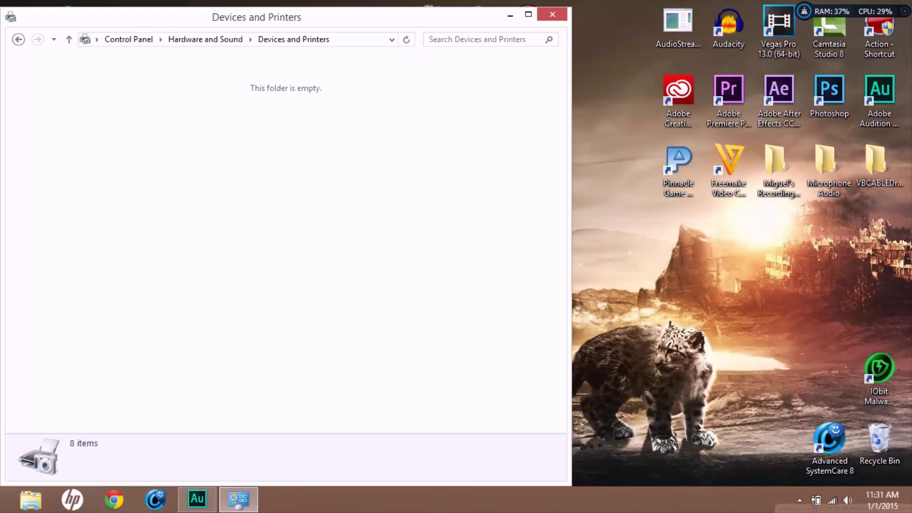
click(285, 135)
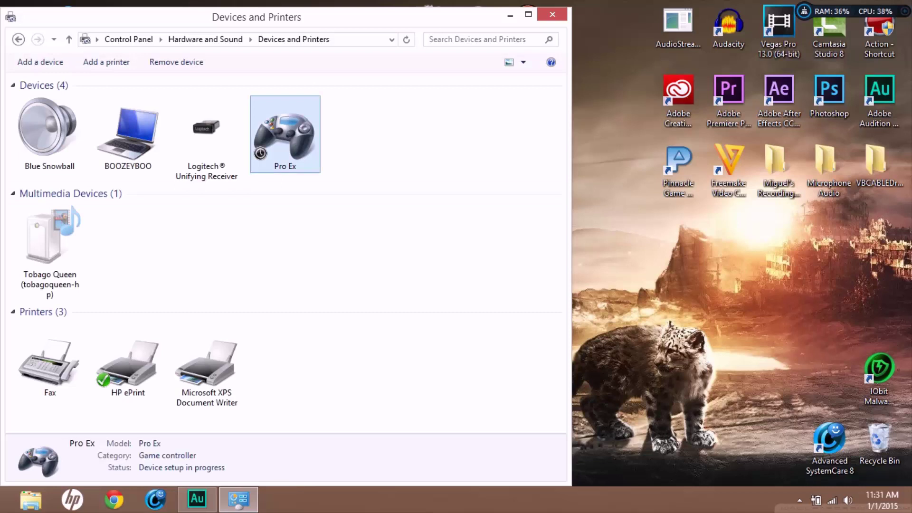
right_click(278, 132)
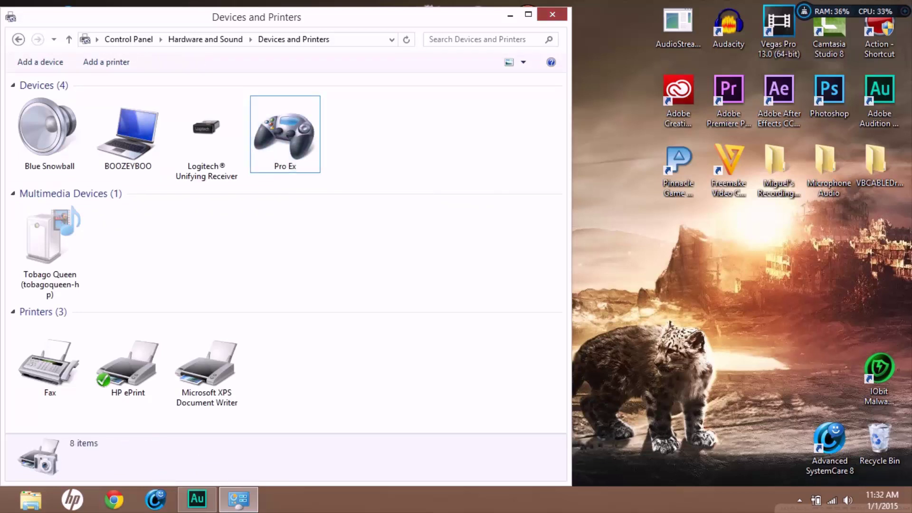
click(553, 14)
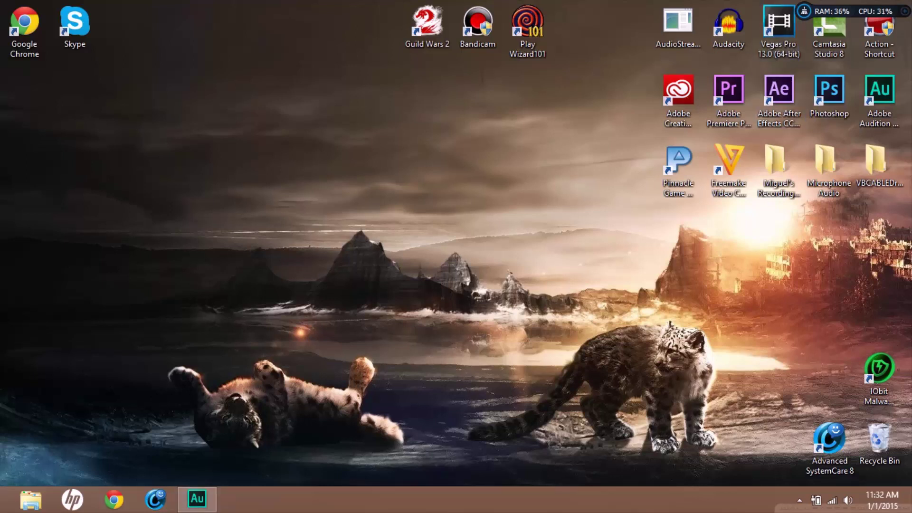
- Launch Pinnacle Game Profiler as administrator from its desktop shortcut
click(678, 171)
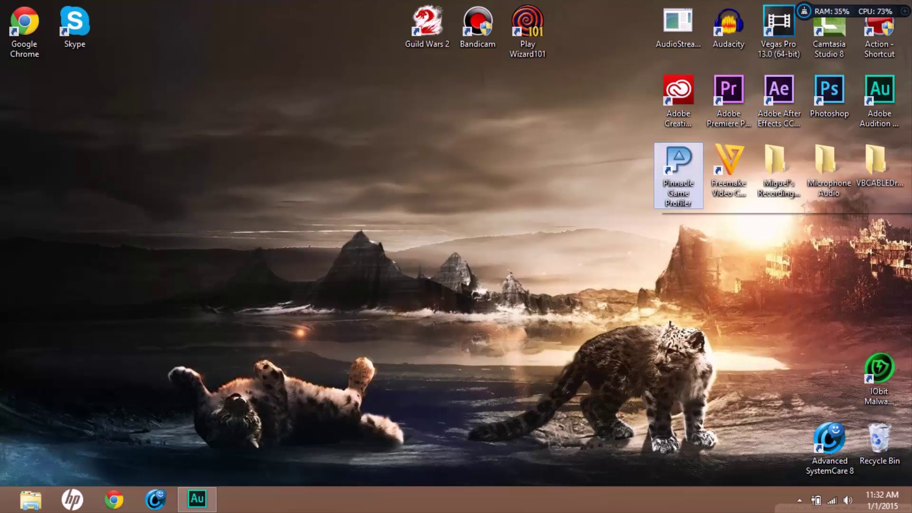
mouse_move(197, 498)
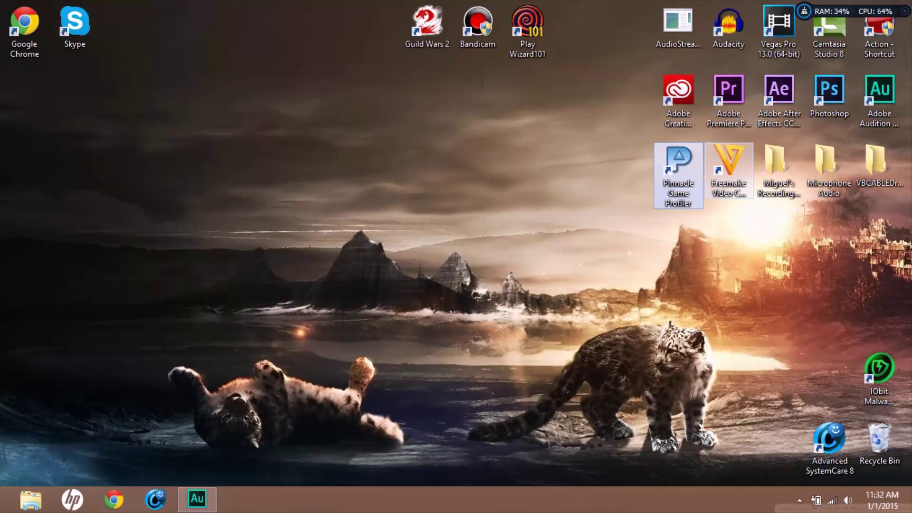
right_click(680, 161)
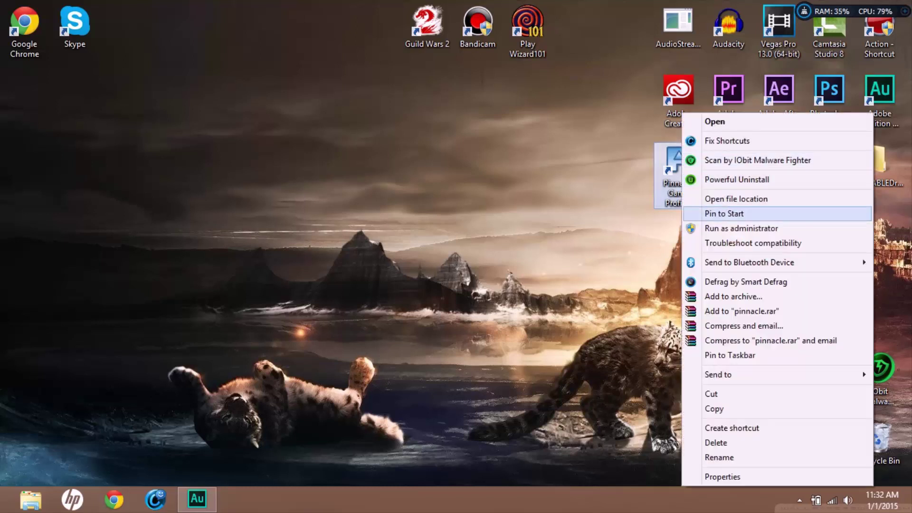
key(Return)
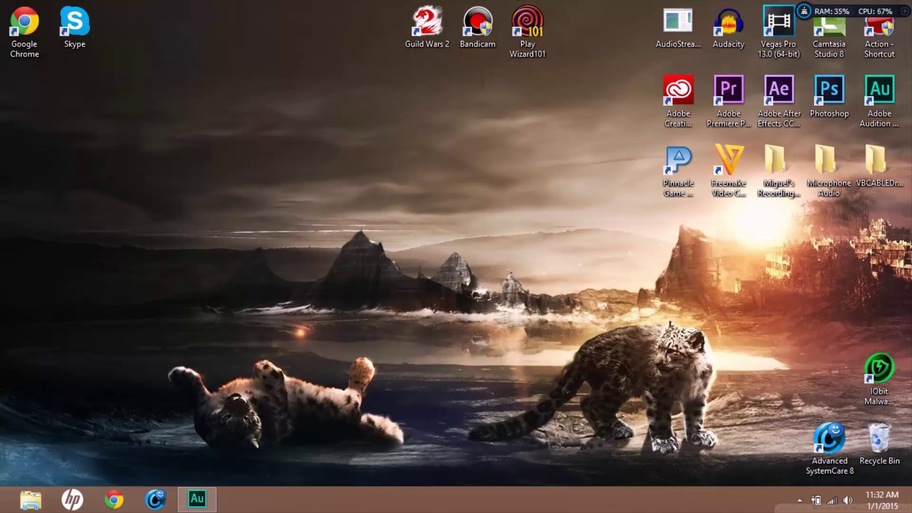
- Check the hidden tray icons several times and reselect the Pinnacle Game Profiler shortcut
click(800, 500)
click(678, 164)
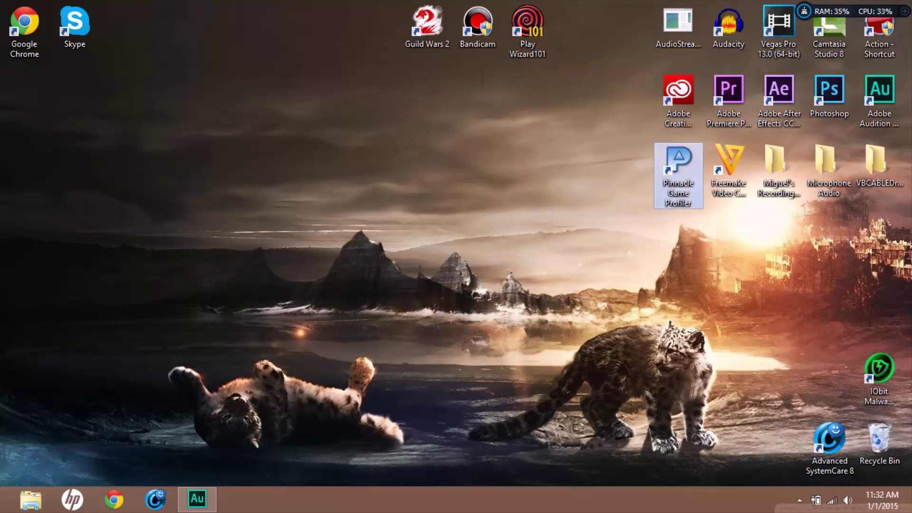
click(800, 500)
click(799, 500)
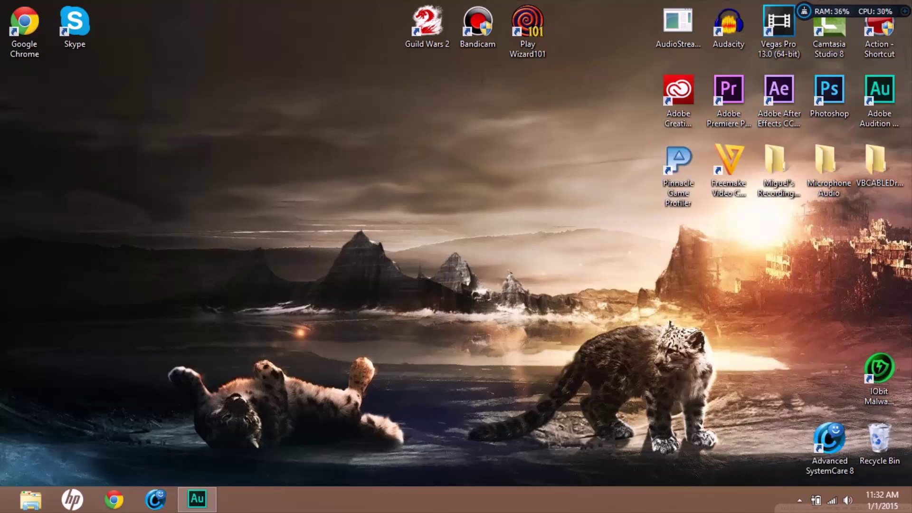
click(678, 164)
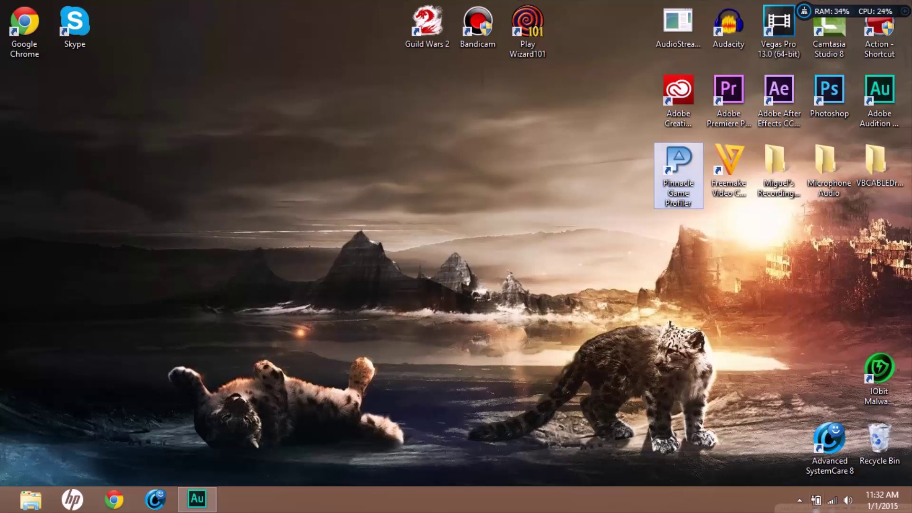
click(799, 500)
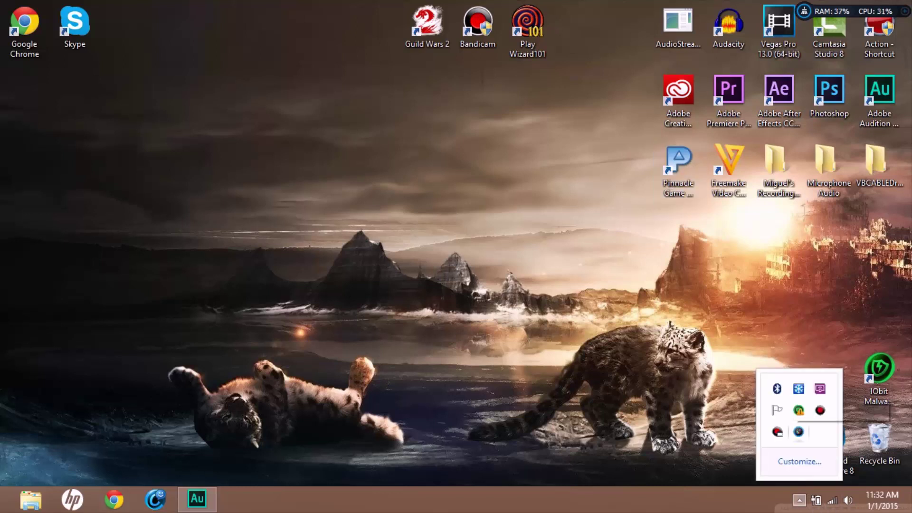
click(678, 167)
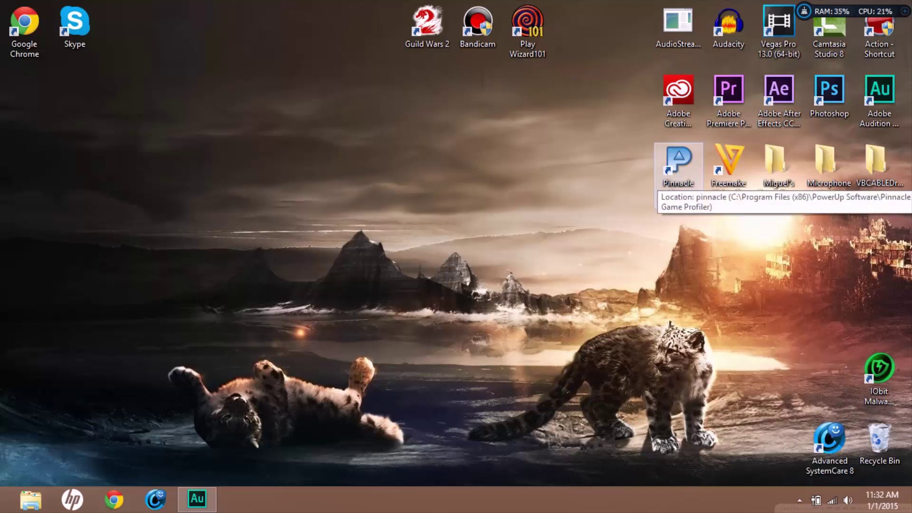
click(679, 161)
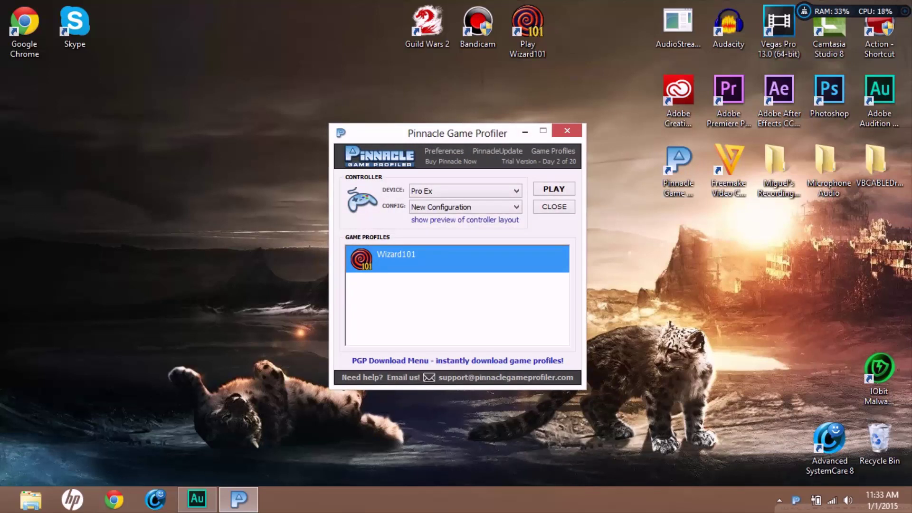
click(465, 207)
click(466, 217)
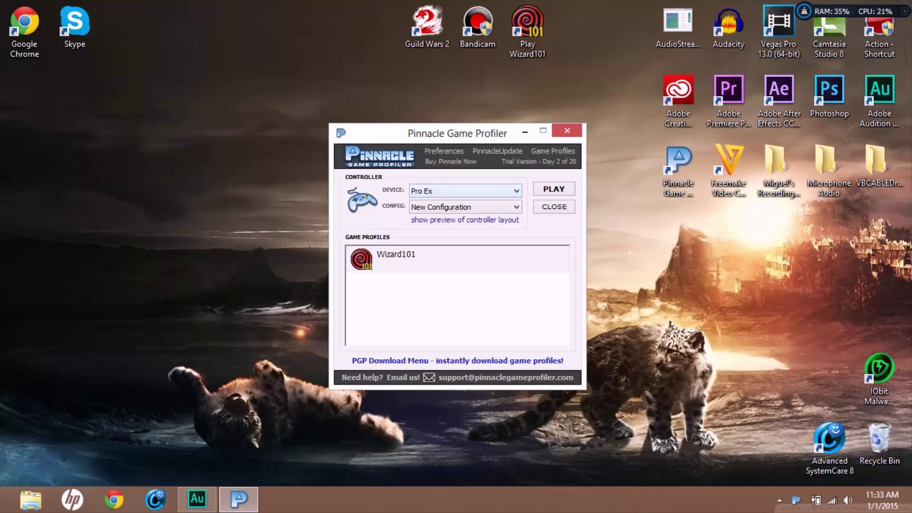
key(alt+Down)
key(Return)
- Create a new game profile linked to the Play Wizard101 desktop shortcut and accept its details
click(553, 151)
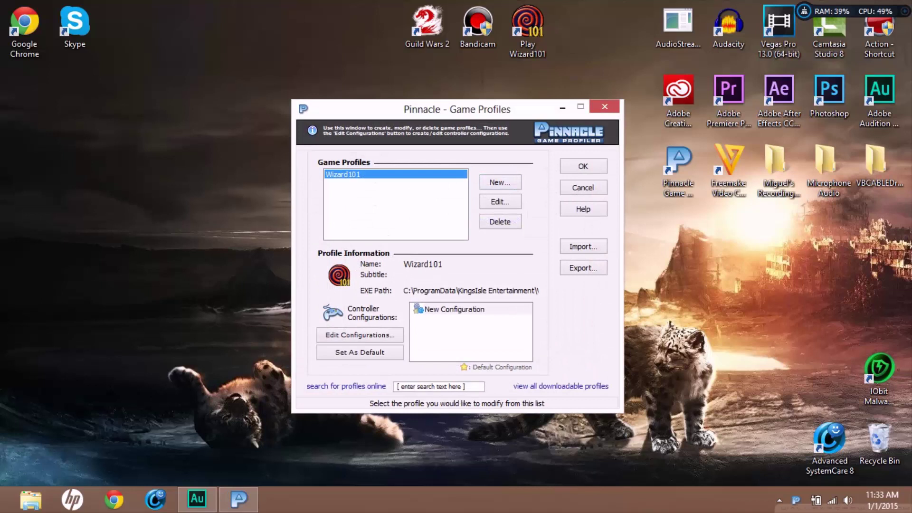
click(500, 182)
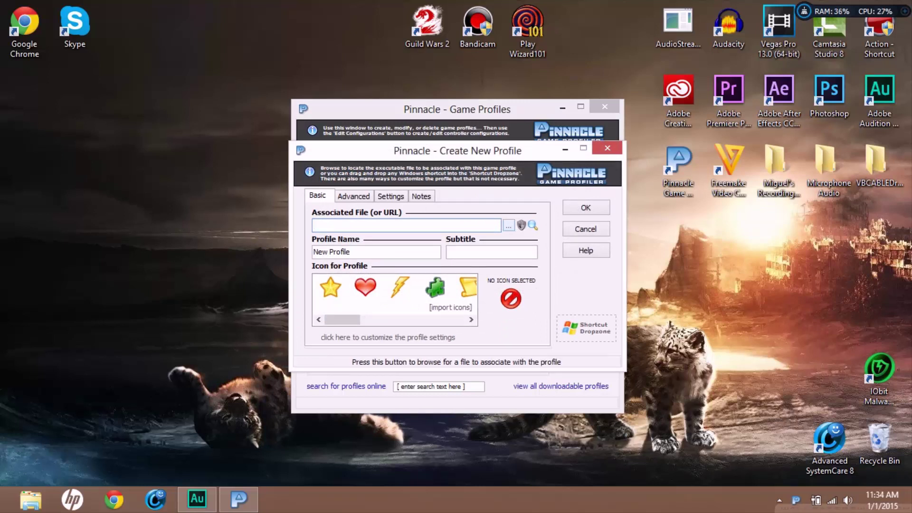
click(508, 225)
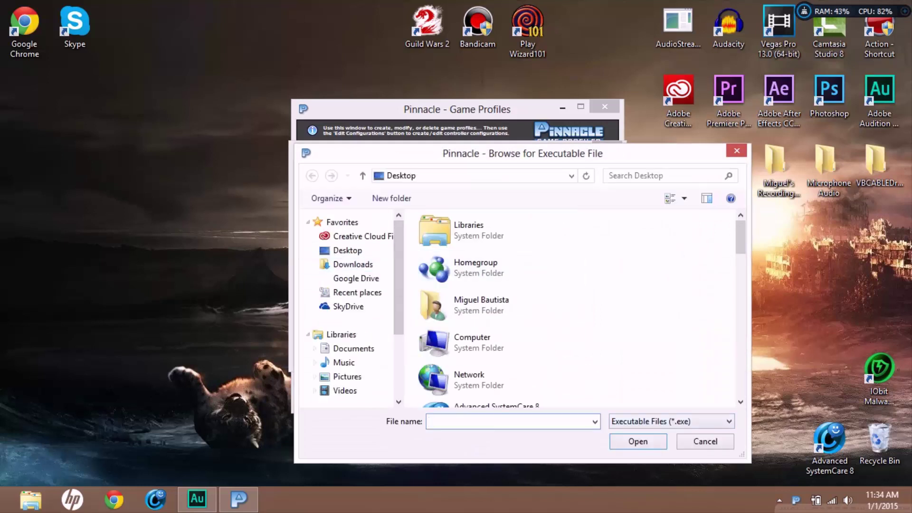
scroll(523, 308, down, 5)
scroll(522, 309, down, 3)
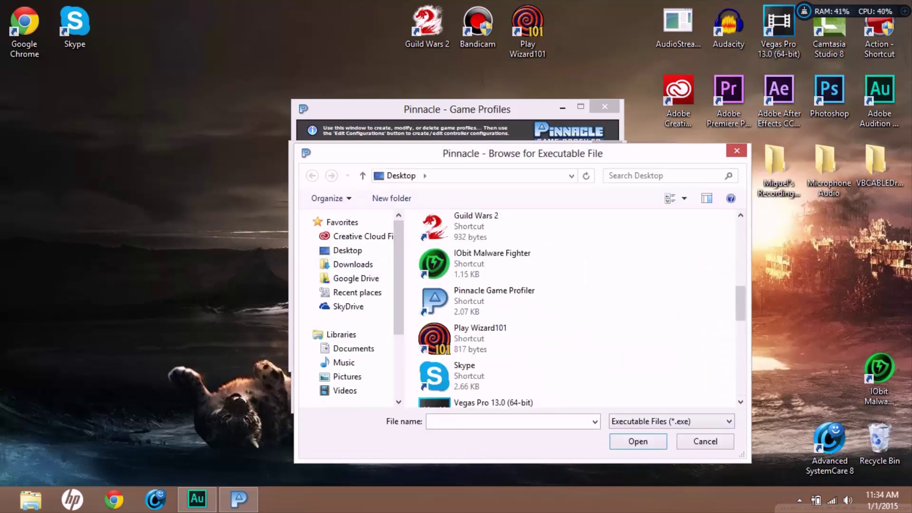
click(480, 339)
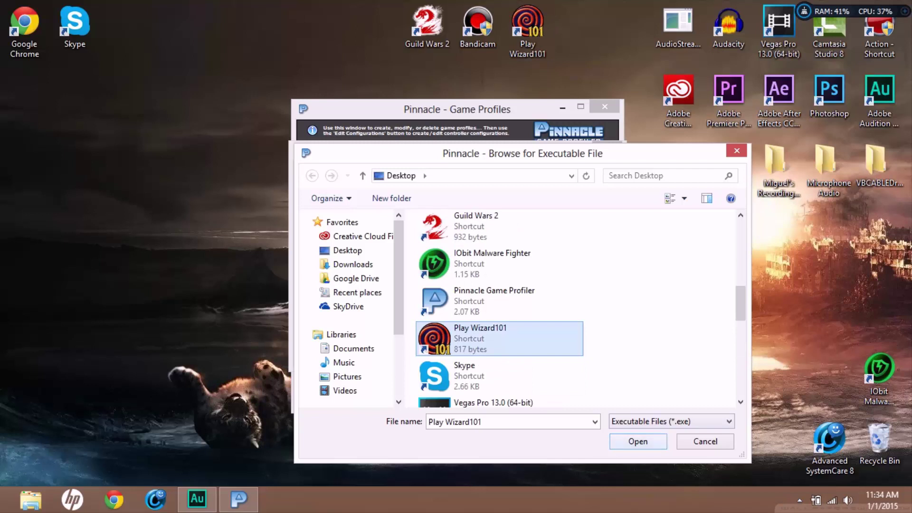
key(Return)
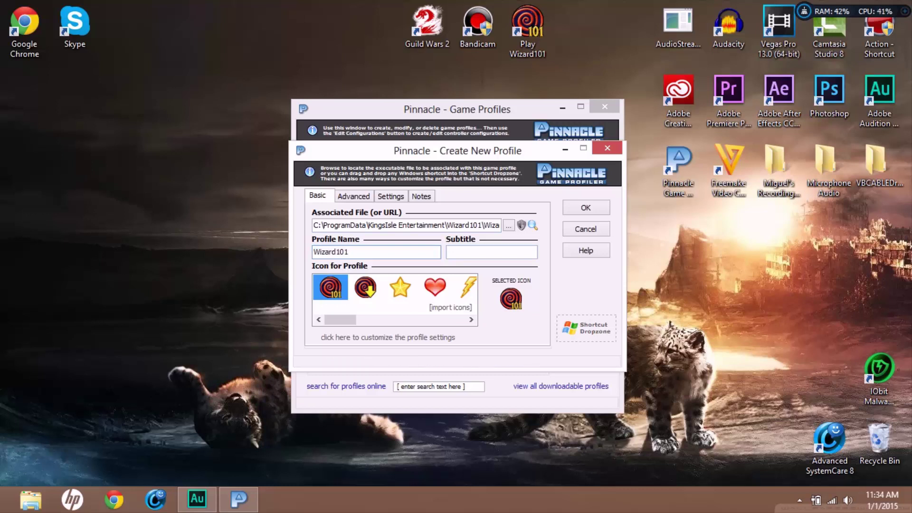
click(586, 207)
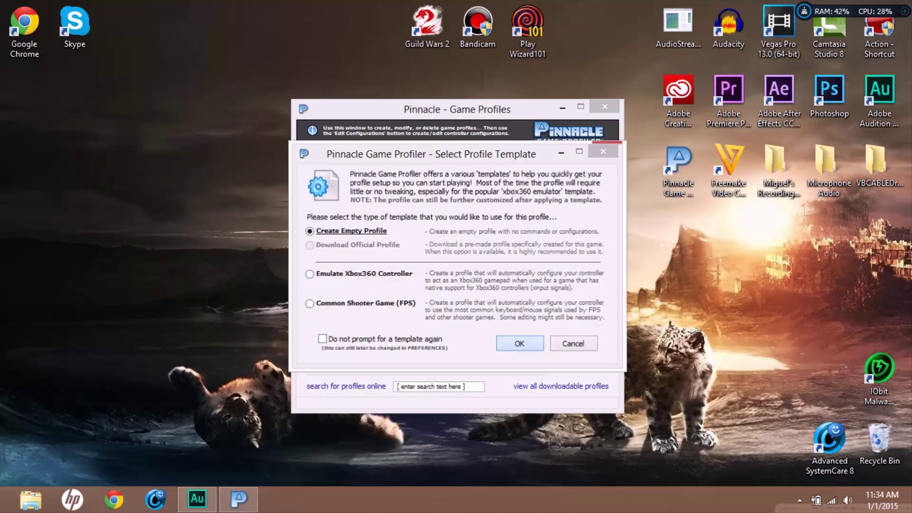
- Apply the empty profile template, check the L JOYSTICK options in Edit Configurations, and save
key(Return)
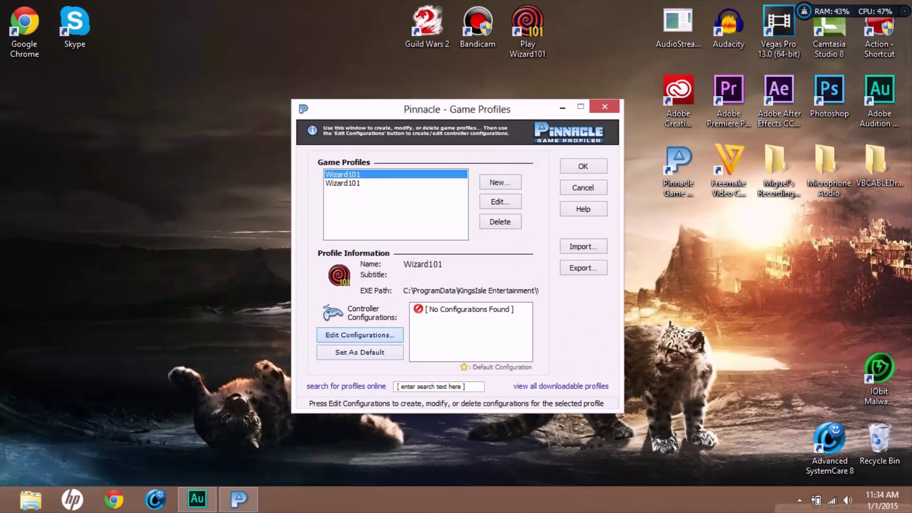
click(359, 335)
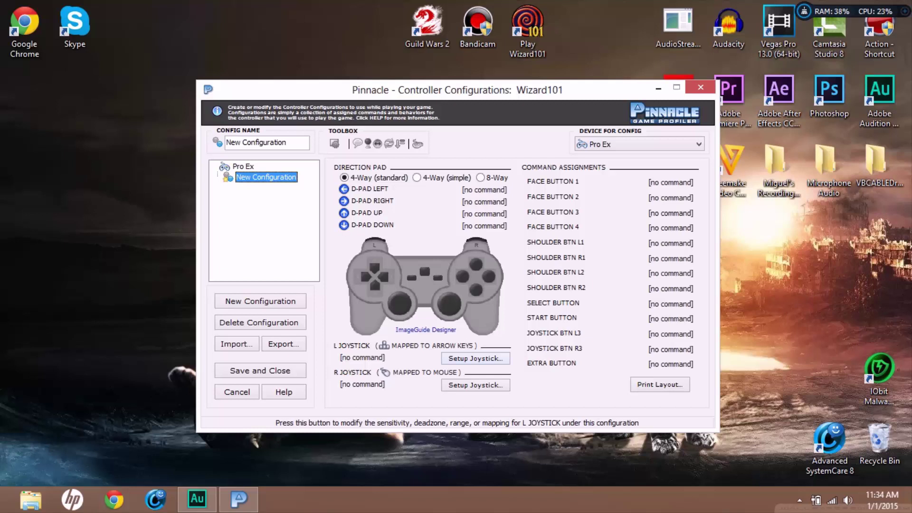
click(476, 359)
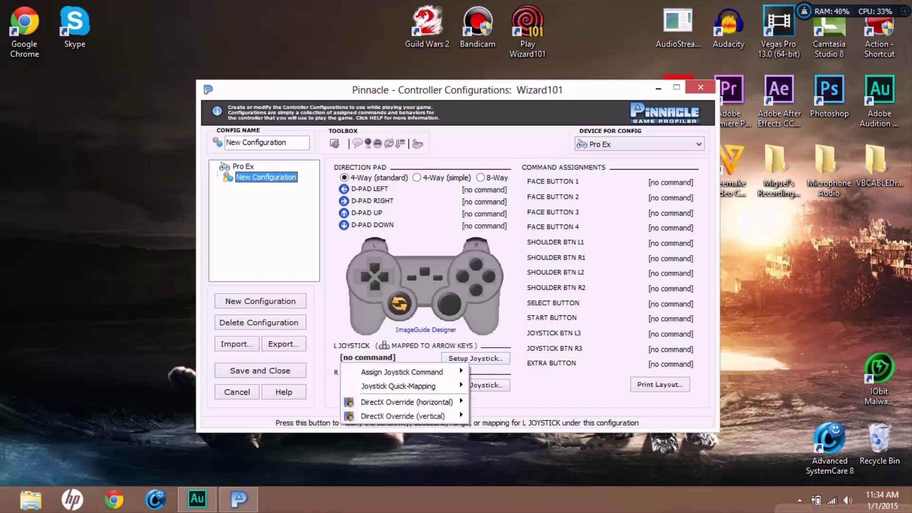
key(Escape)
key(Escape)
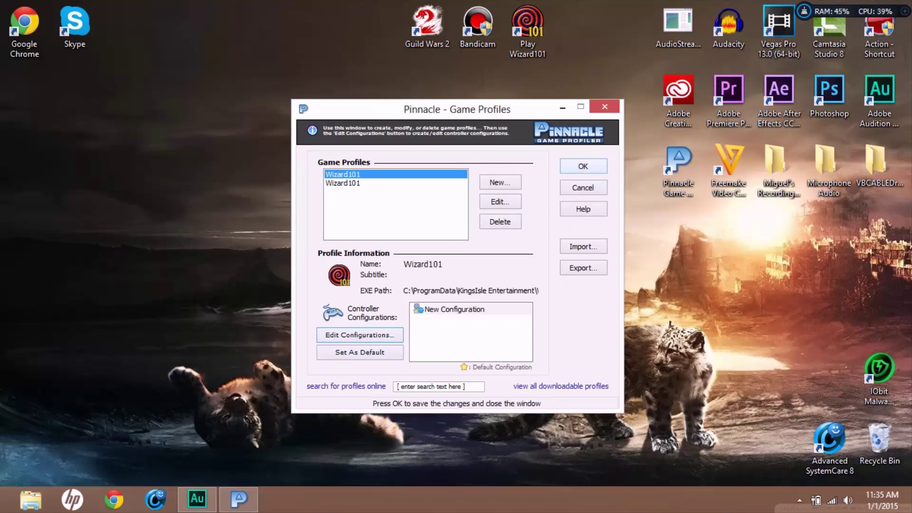
- Confirm Game Profiles, play the Wizard101 profile, and dismiss the controller layout preview
key(Return)
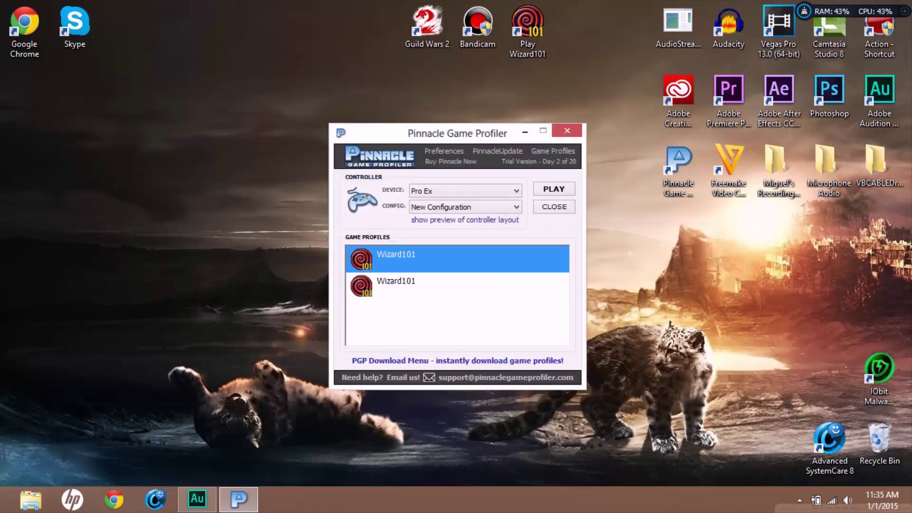
key(Return)
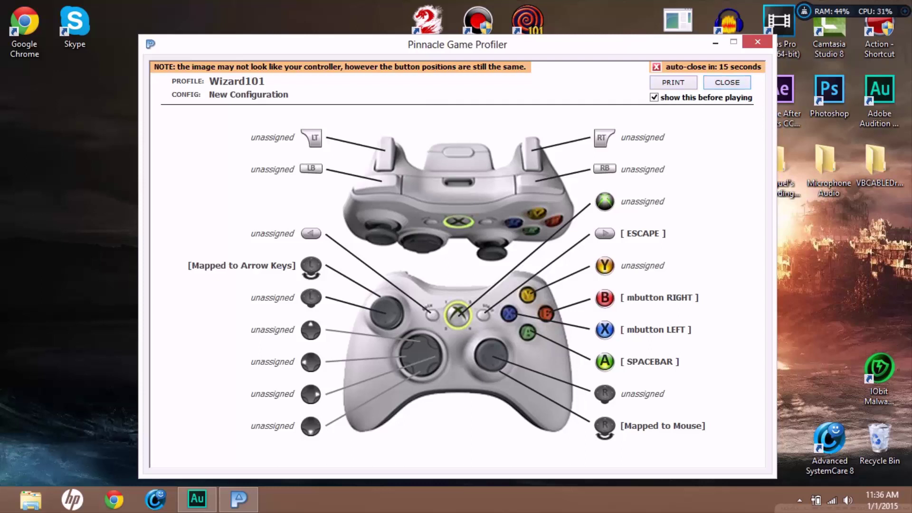
key(Return)
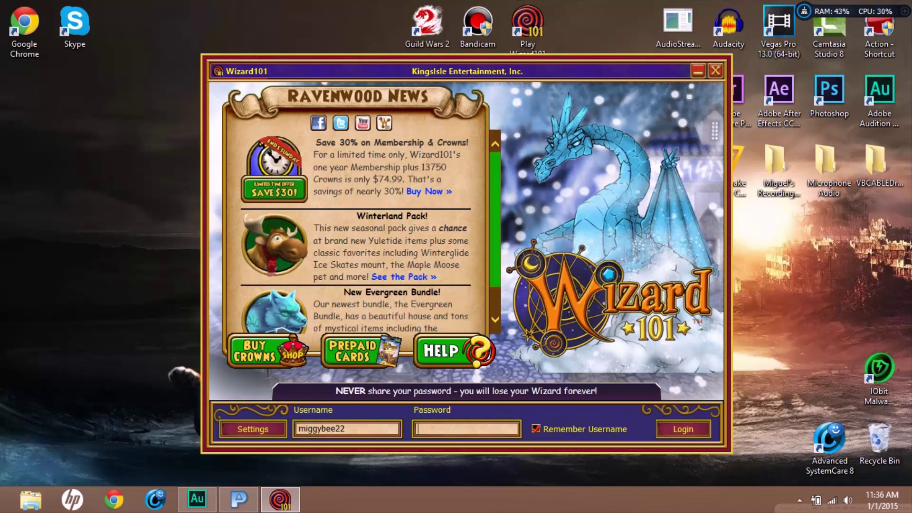
- Log in to the Wizard101 launcher with the account password, then press PLAY! after patching
text(*******)
key(Return)
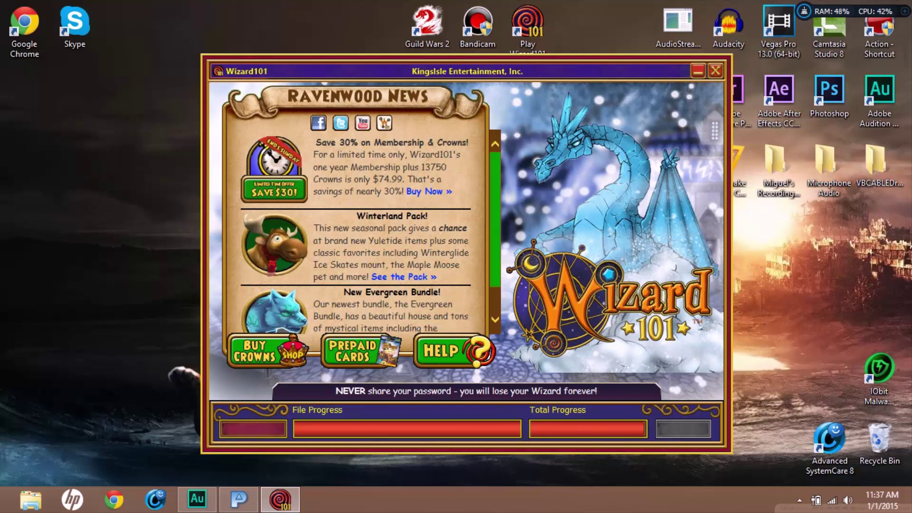
click(682, 429)
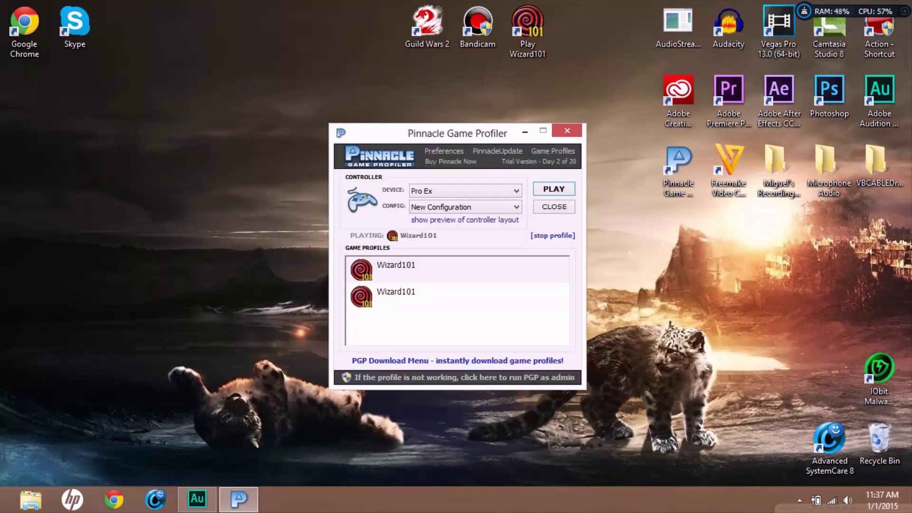